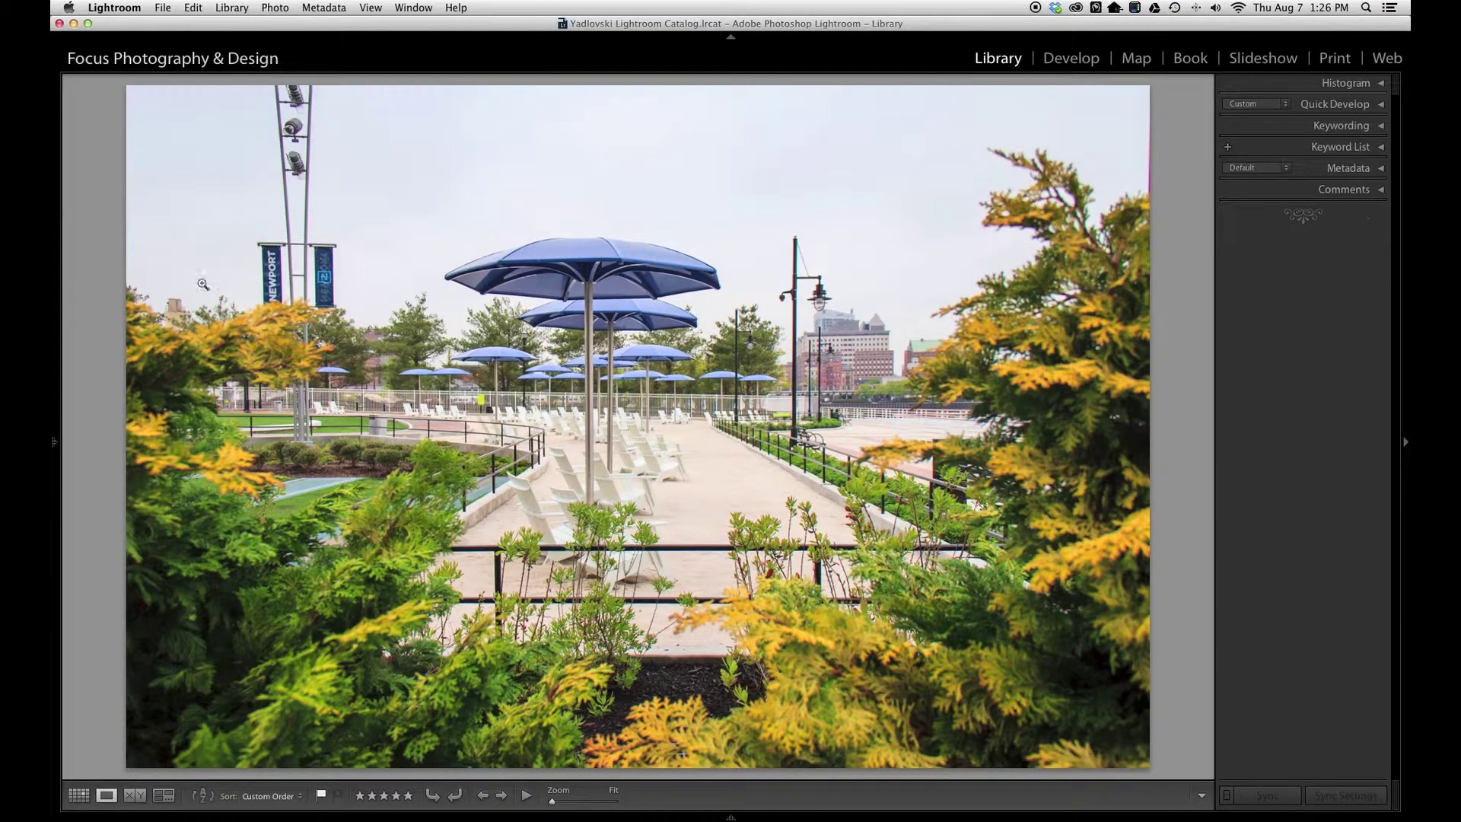
# Activate the new-keyword field for the umbrella park photo in the Keywording panel.
pyautogui.click(1361, 128)
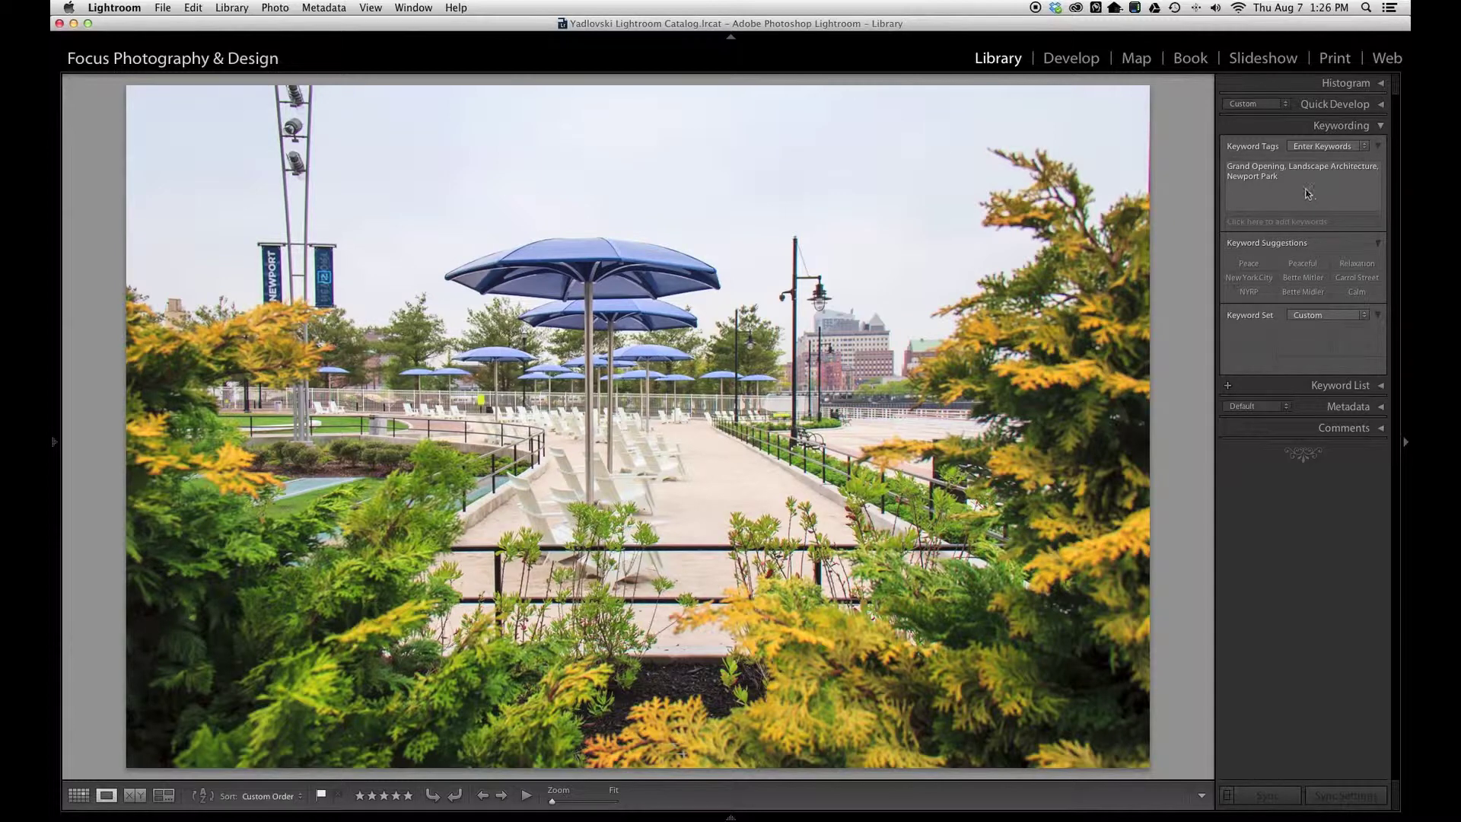
pyautogui.click(1275, 185)
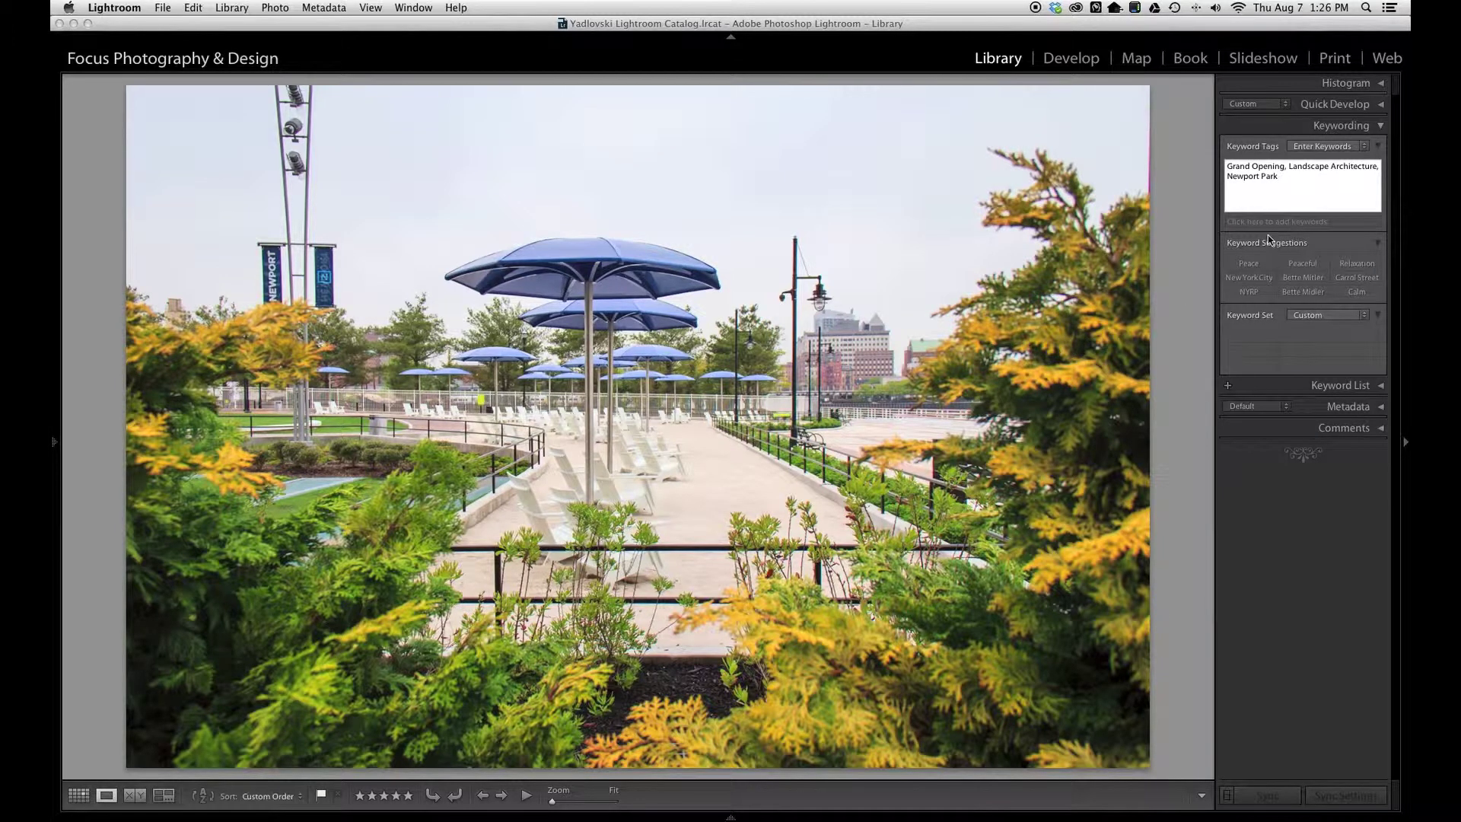
pyautogui.click(1309, 221)
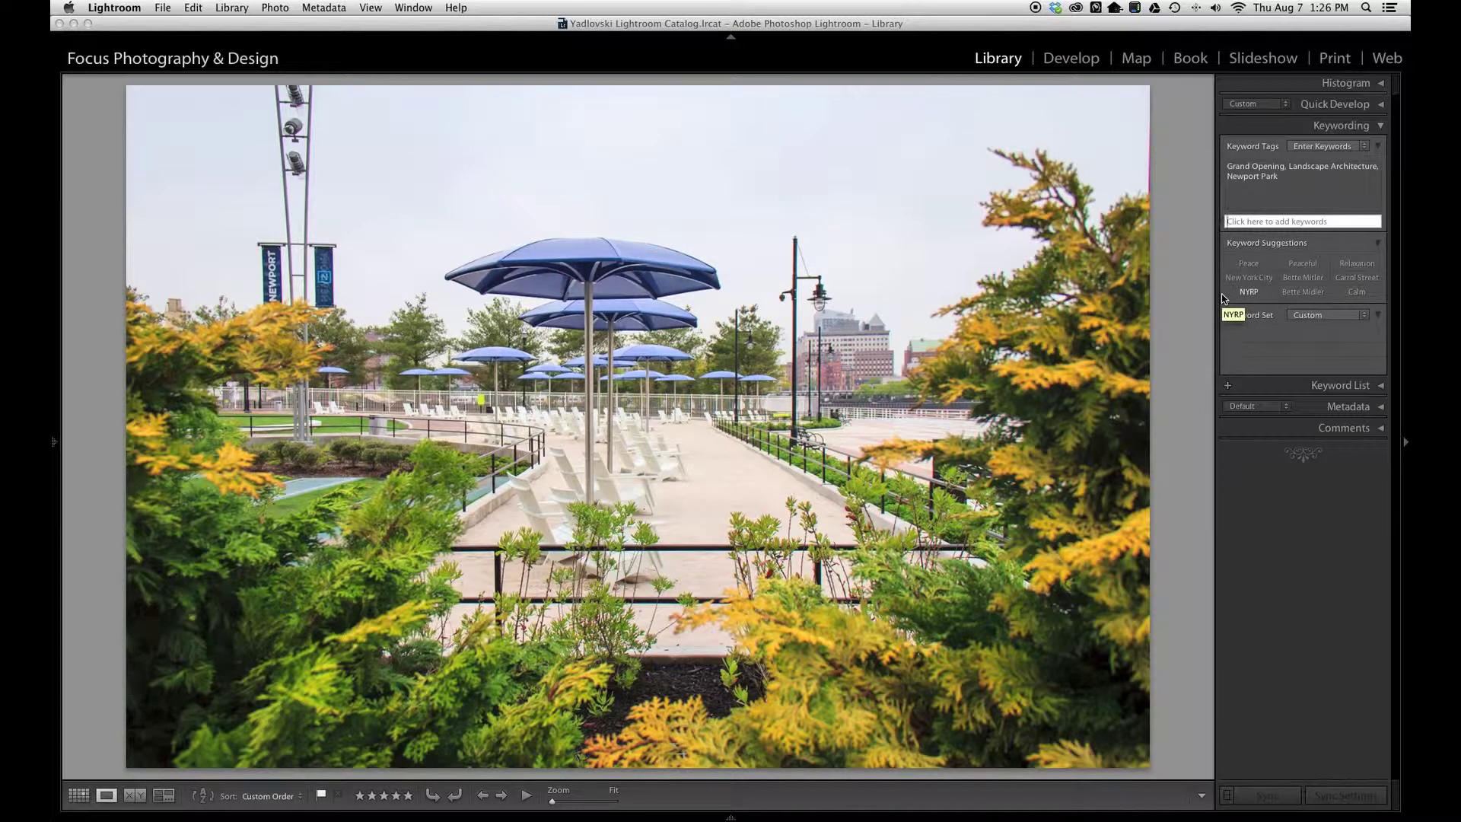
pyautogui.write('B')
pyautogui.write('each, ')
pyautogui.write('H')
pyautogui.write('udson River, ')
pyautogui.write('Jersey Ci')
pyautogui.write('ty')
# Commit the keywords Beach, Hudson River, Jersey City and return to the Keyword Tags box.
pyautogui.press('Return')
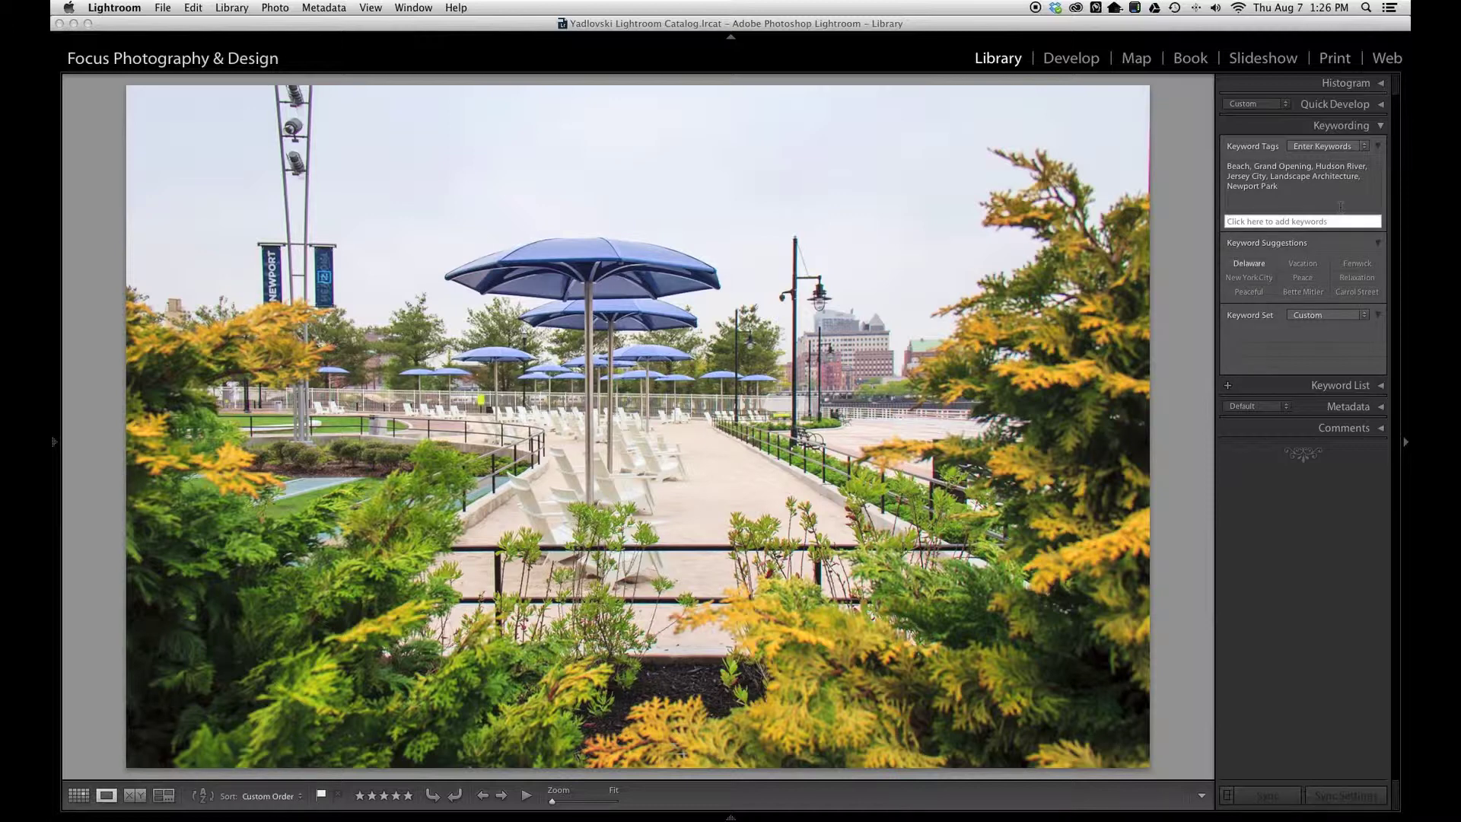
pyautogui.click(1299, 175)
pyautogui.click(1319, 197)
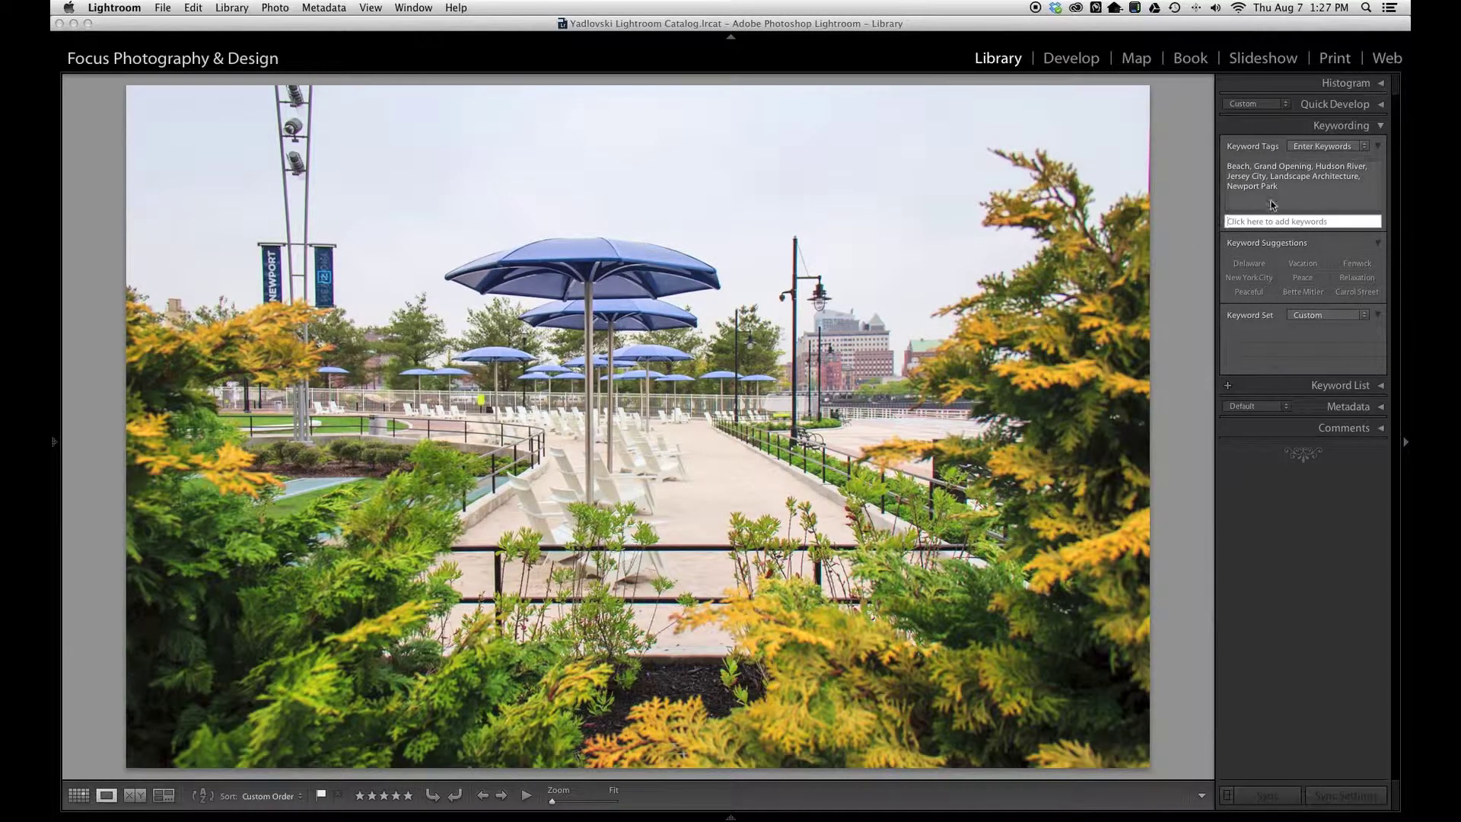
# Switch to the thumbnail grid and select all of the photo's six keyword tags.
pyautogui.click(79, 796)
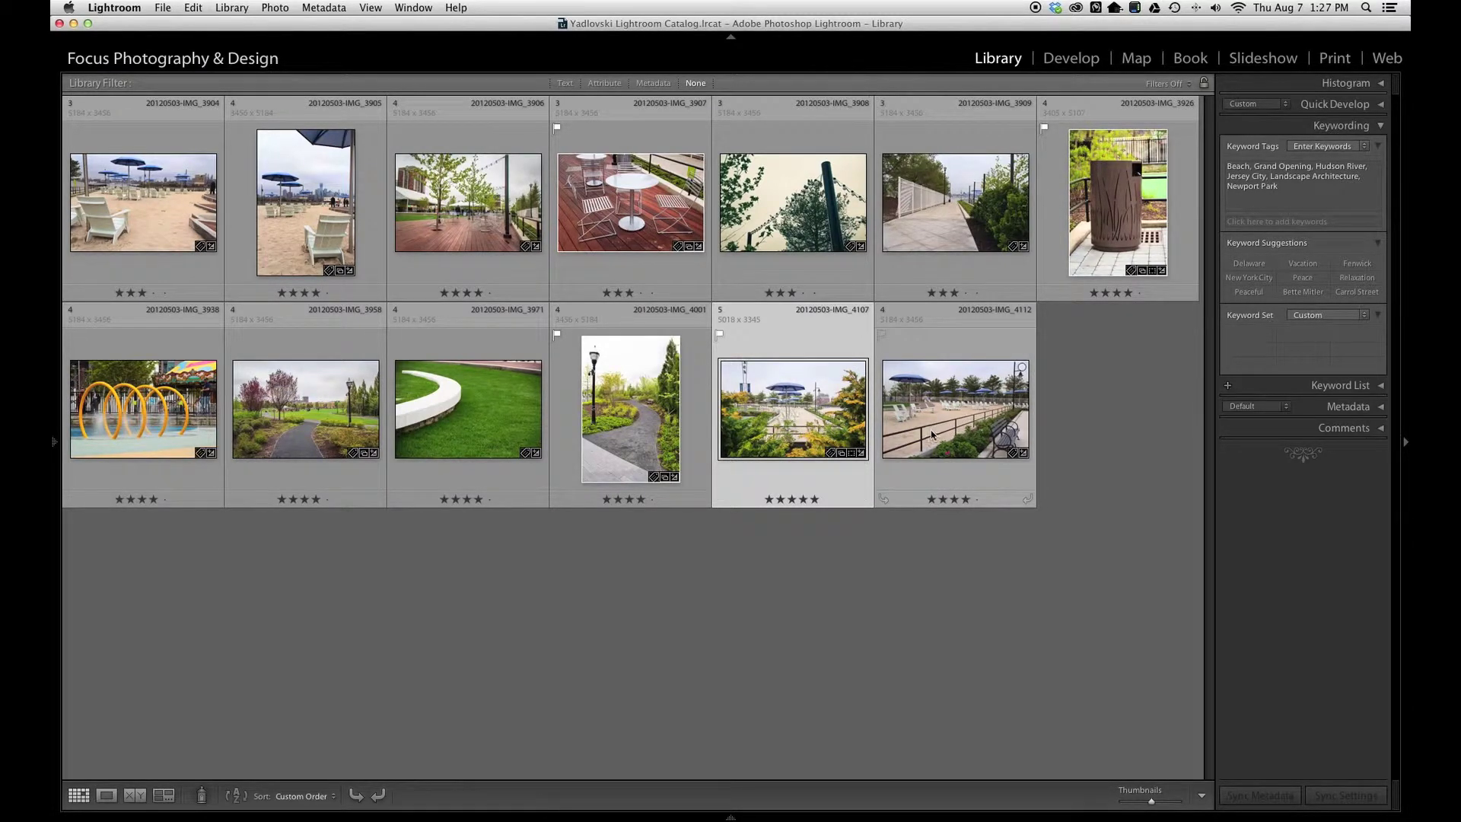
pyautogui.click(1284, 189)
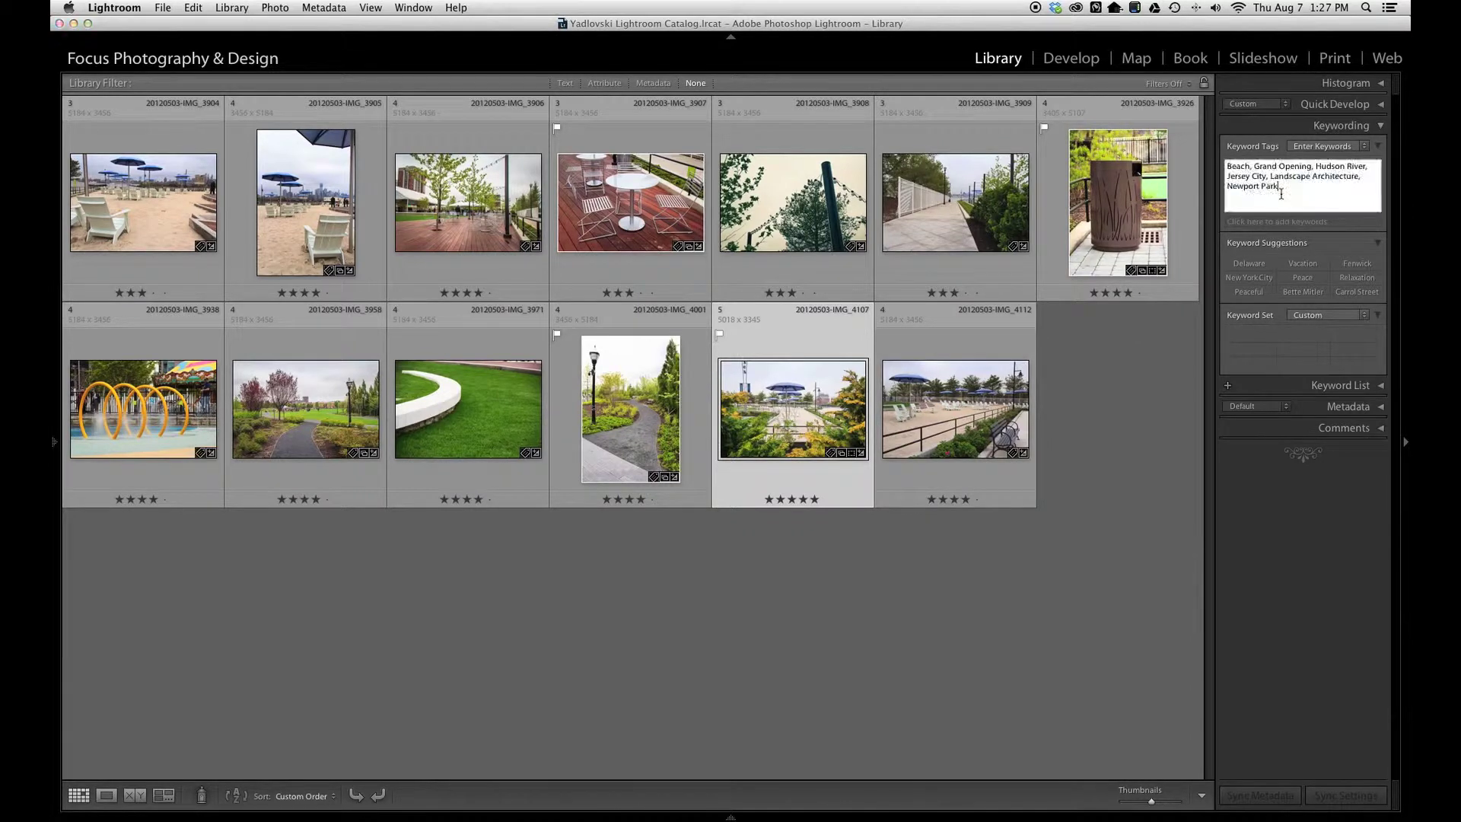
pyautogui.press('super+a')
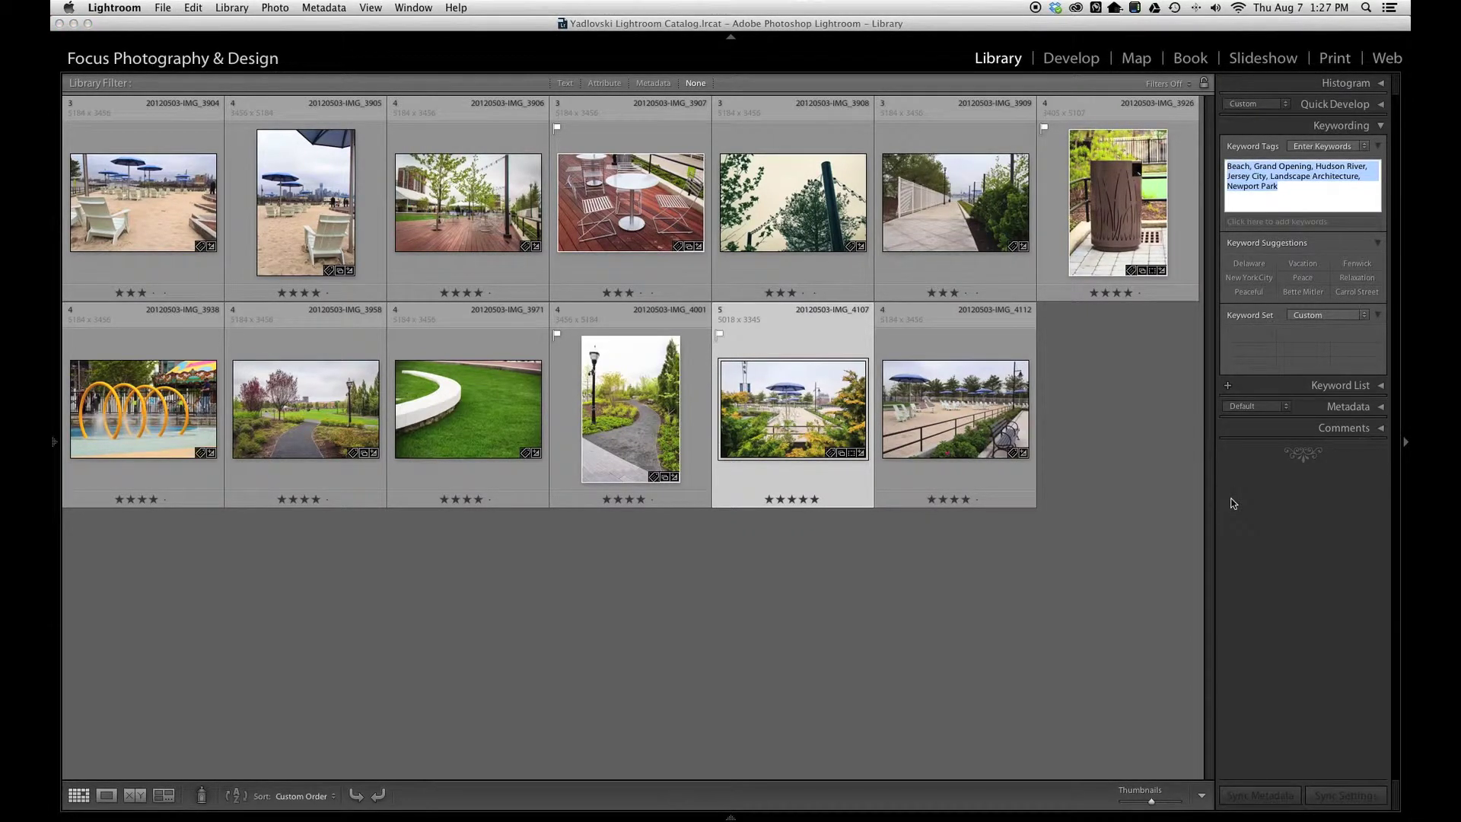
pyautogui.click(383, 615)
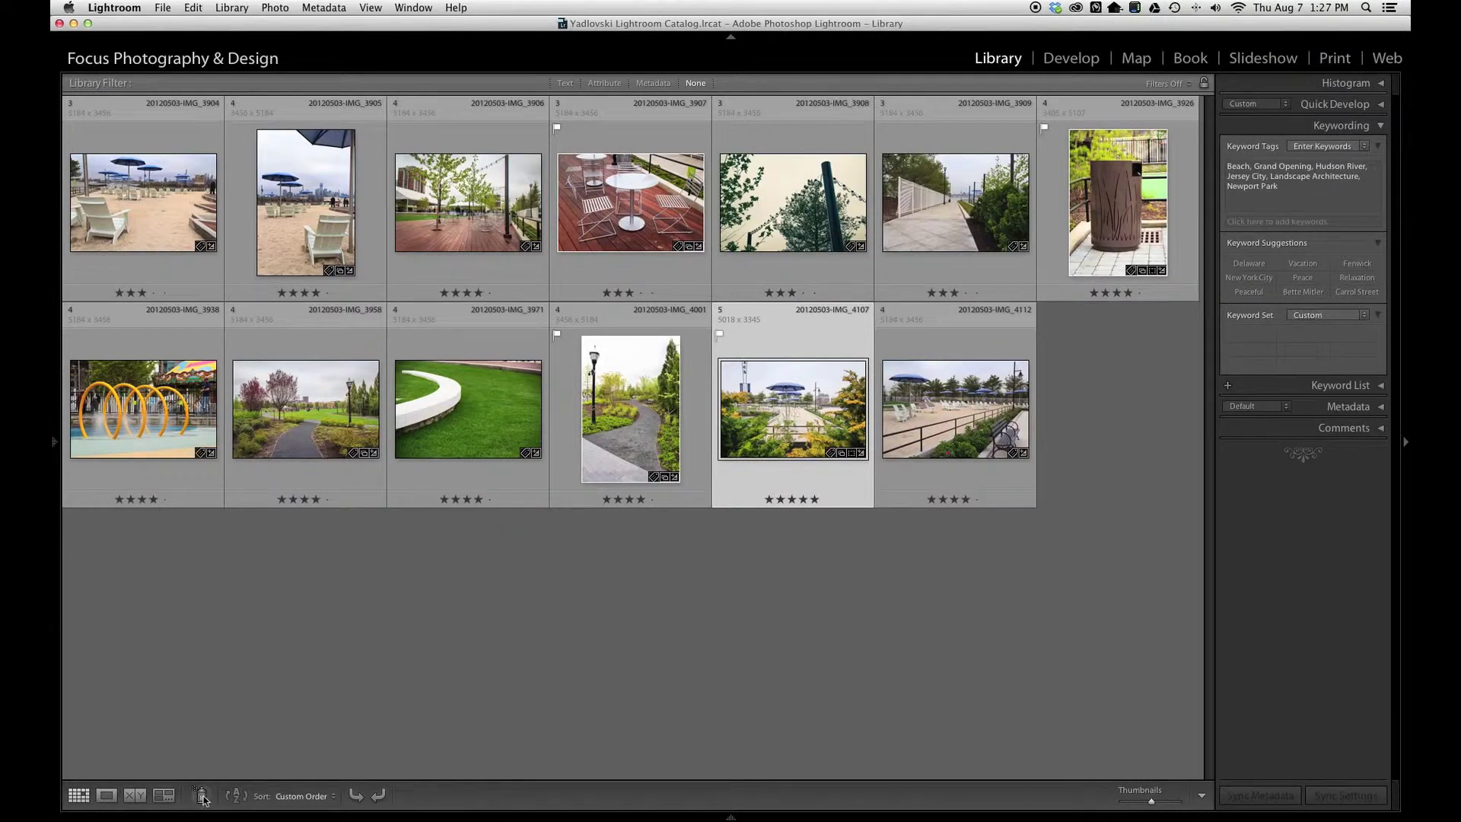
# Load the keyword set into the Painter tool and spray it onto photo IMG_4112.
pyautogui.click(203, 796)
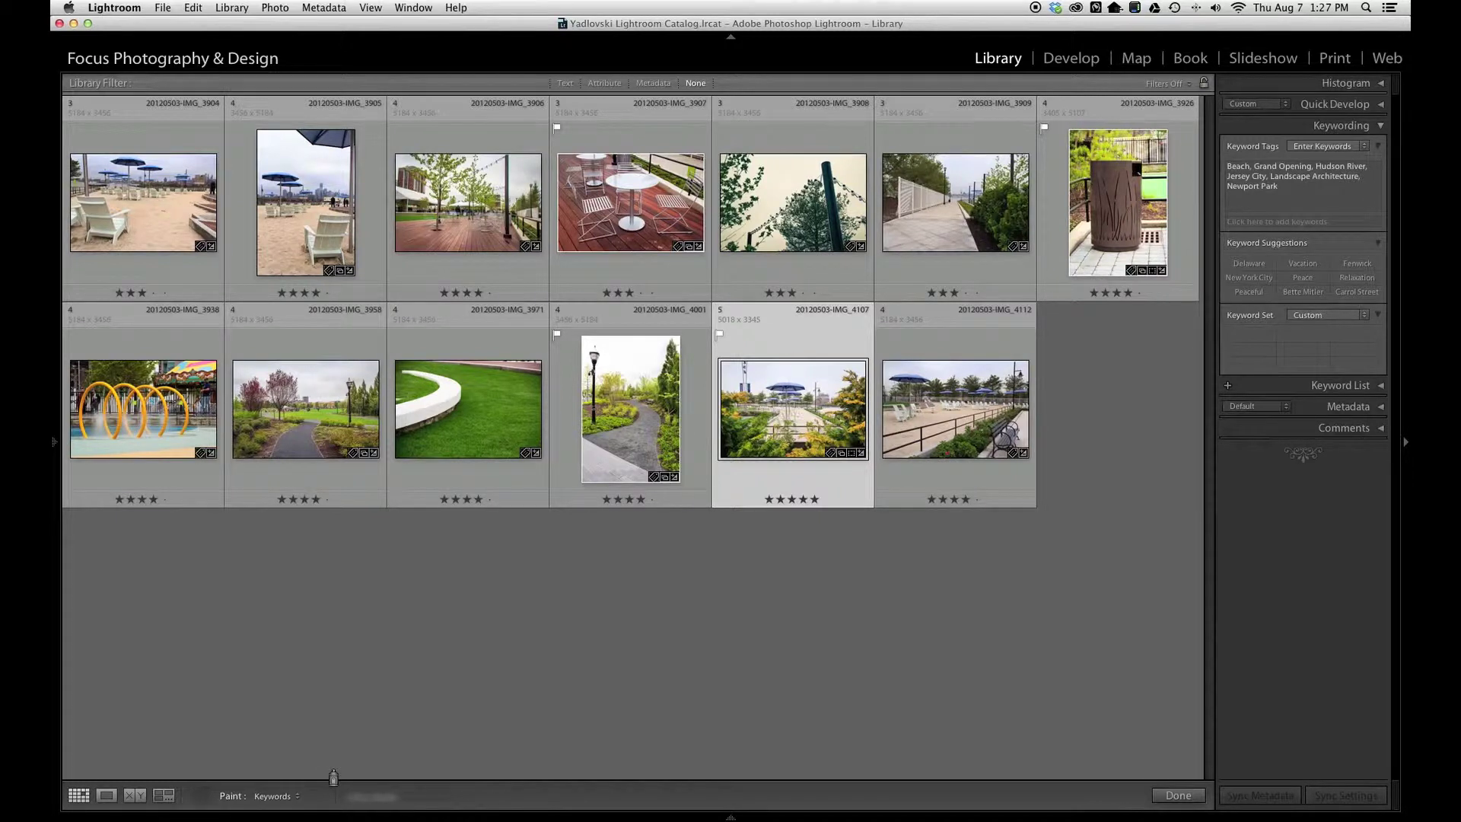
pyautogui.click(389, 796)
pyautogui.write('Newport Park')
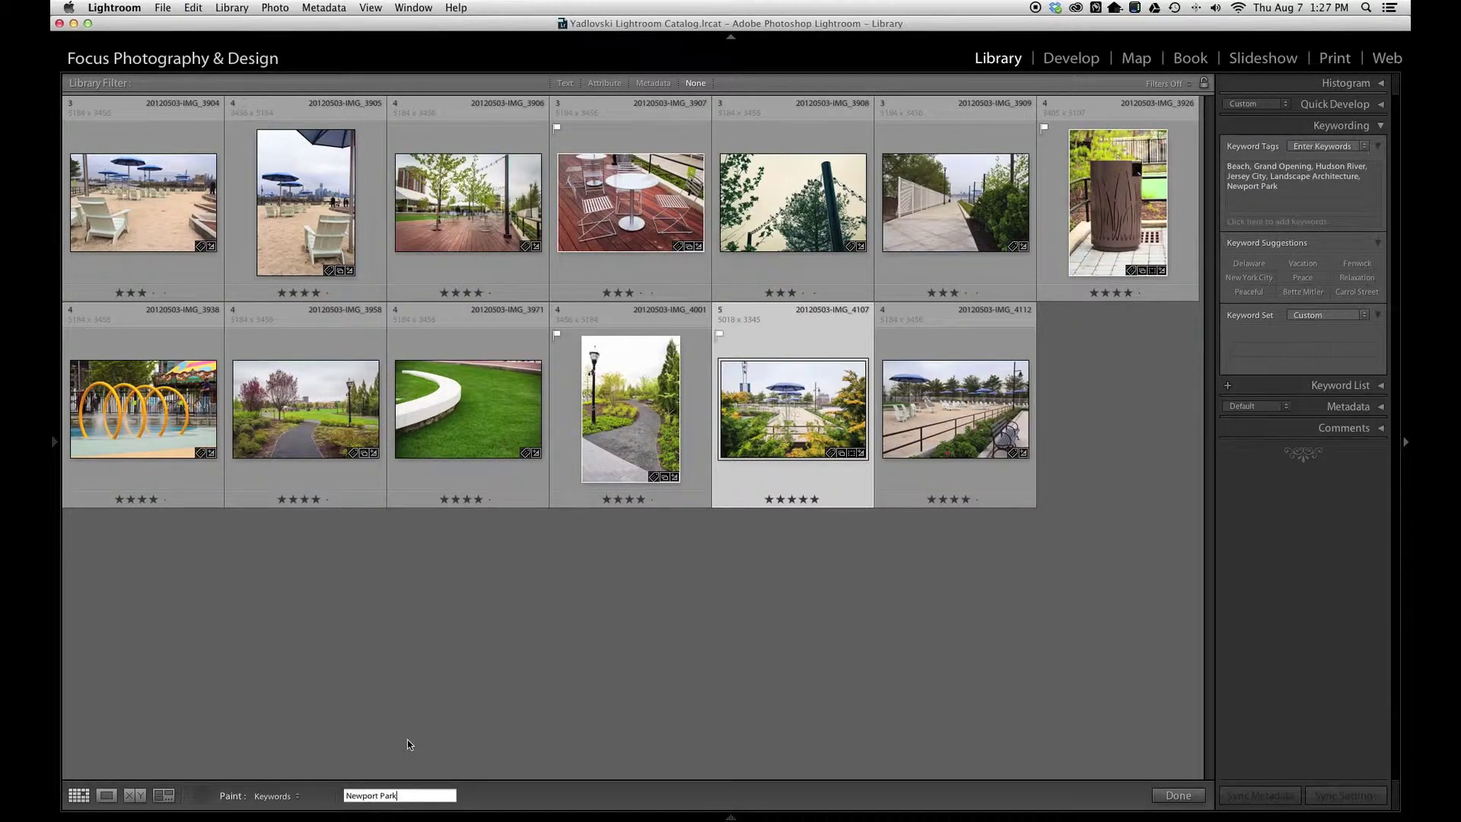
pyautogui.write(', Landscape Archi')
pyautogui.write(', Beach, Grand Opening,')
pyautogui.press('Return')
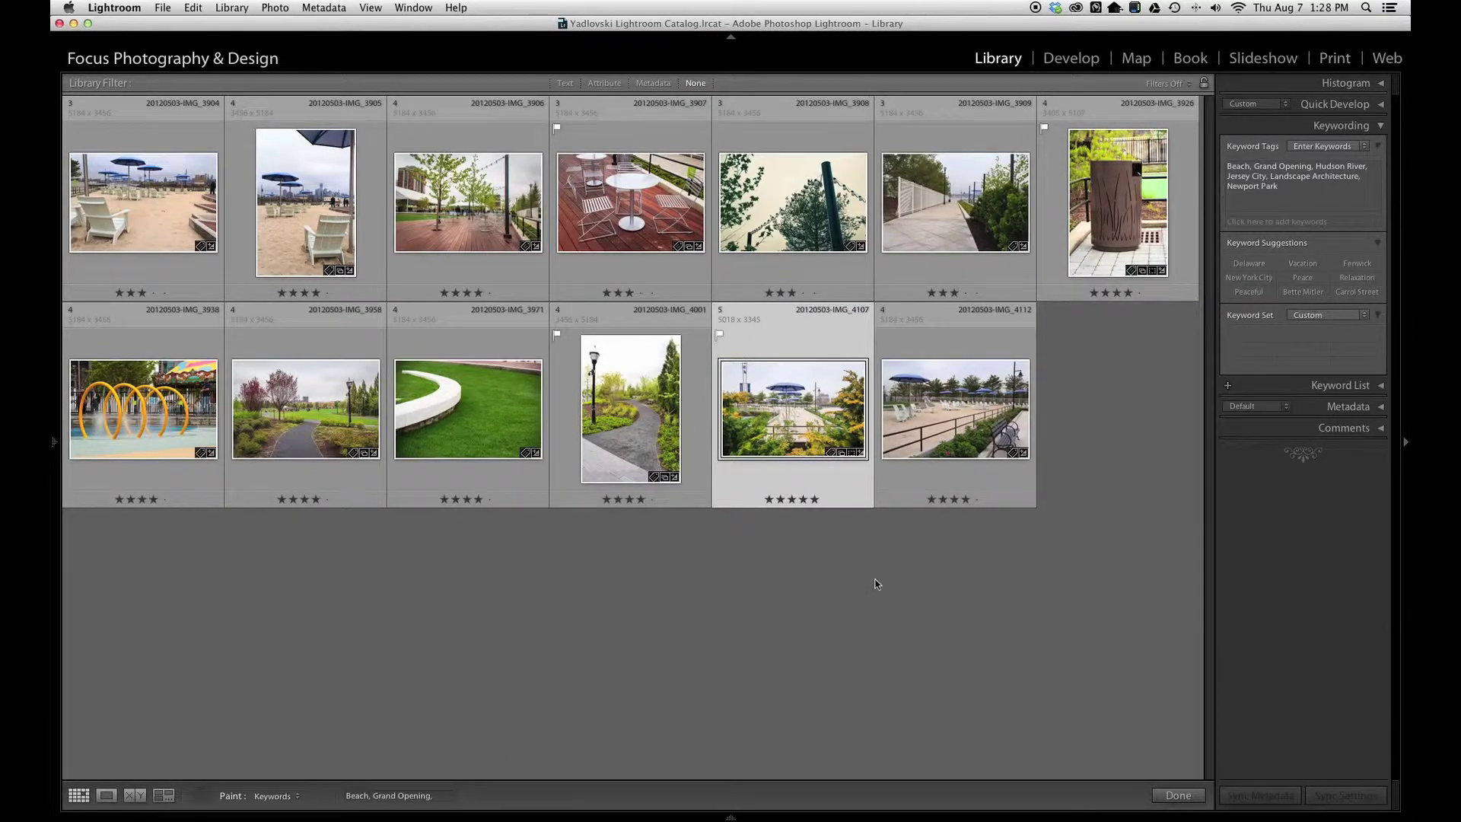
pyautogui.moveTo(955, 409)
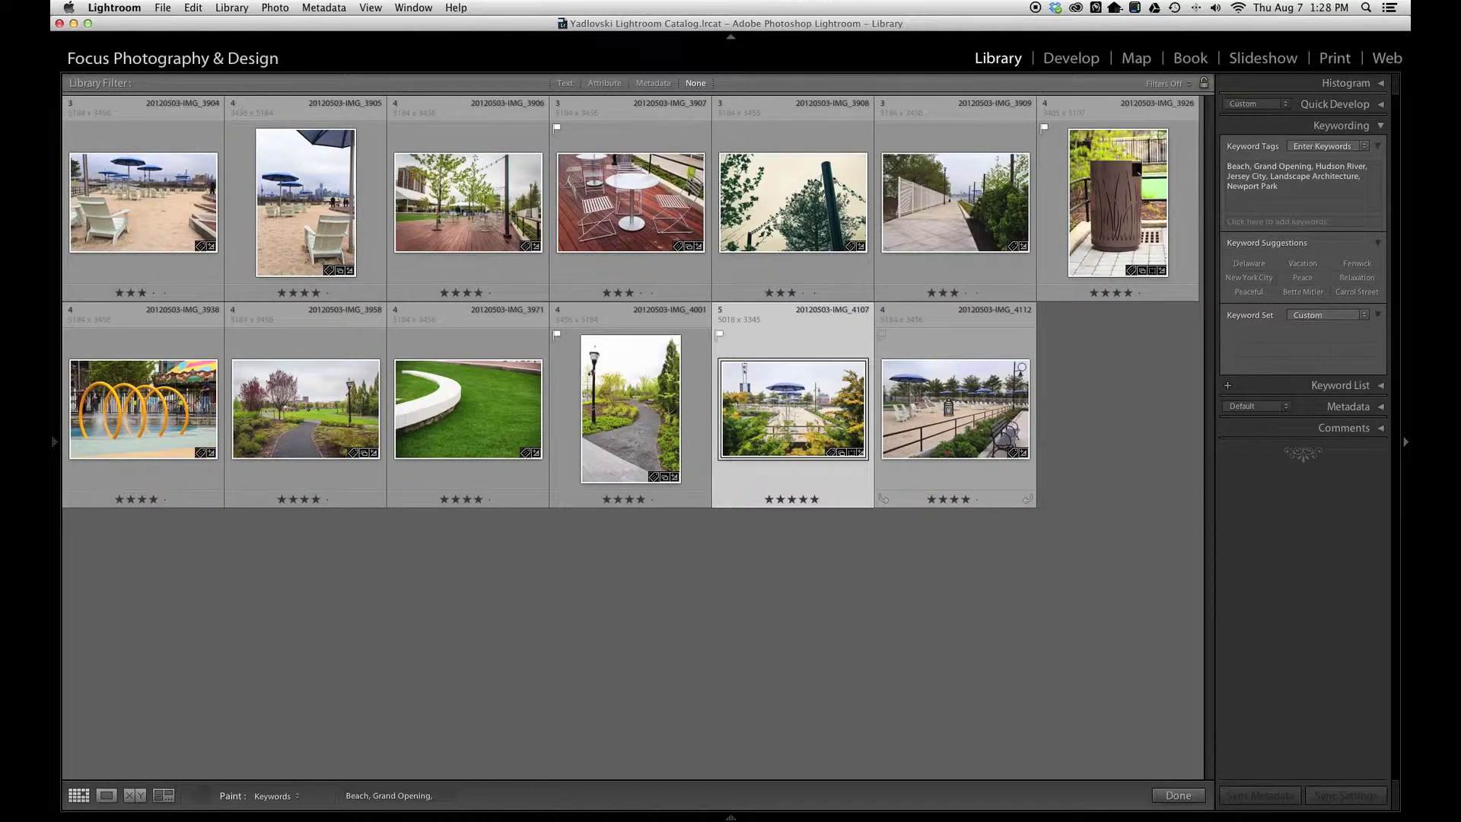
pyautogui.click(947, 405)
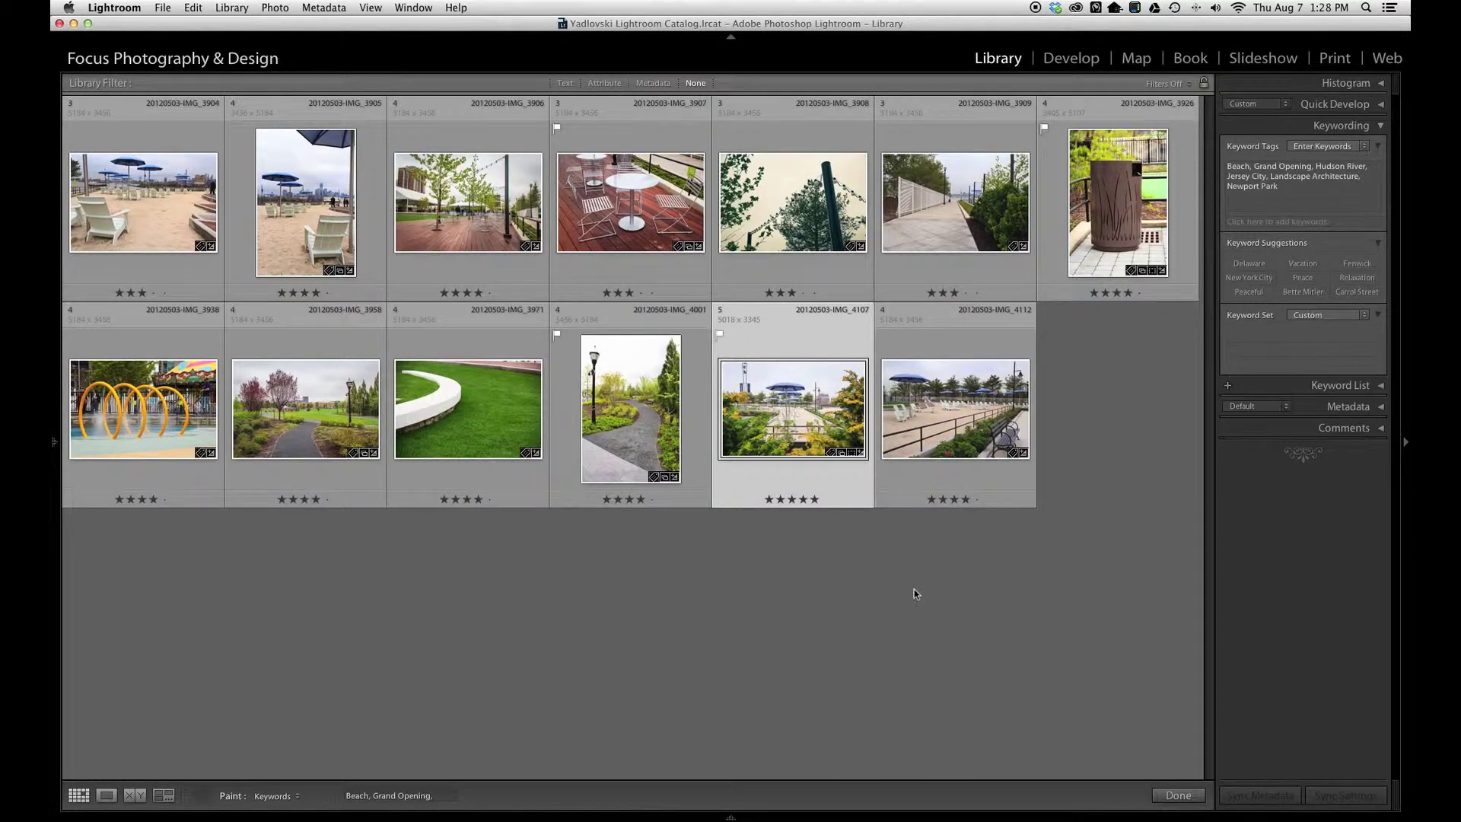
# End painting, show the filmstrip and compare IMG_4112's tags with IMG_4107's.
pyautogui.press('Escape')
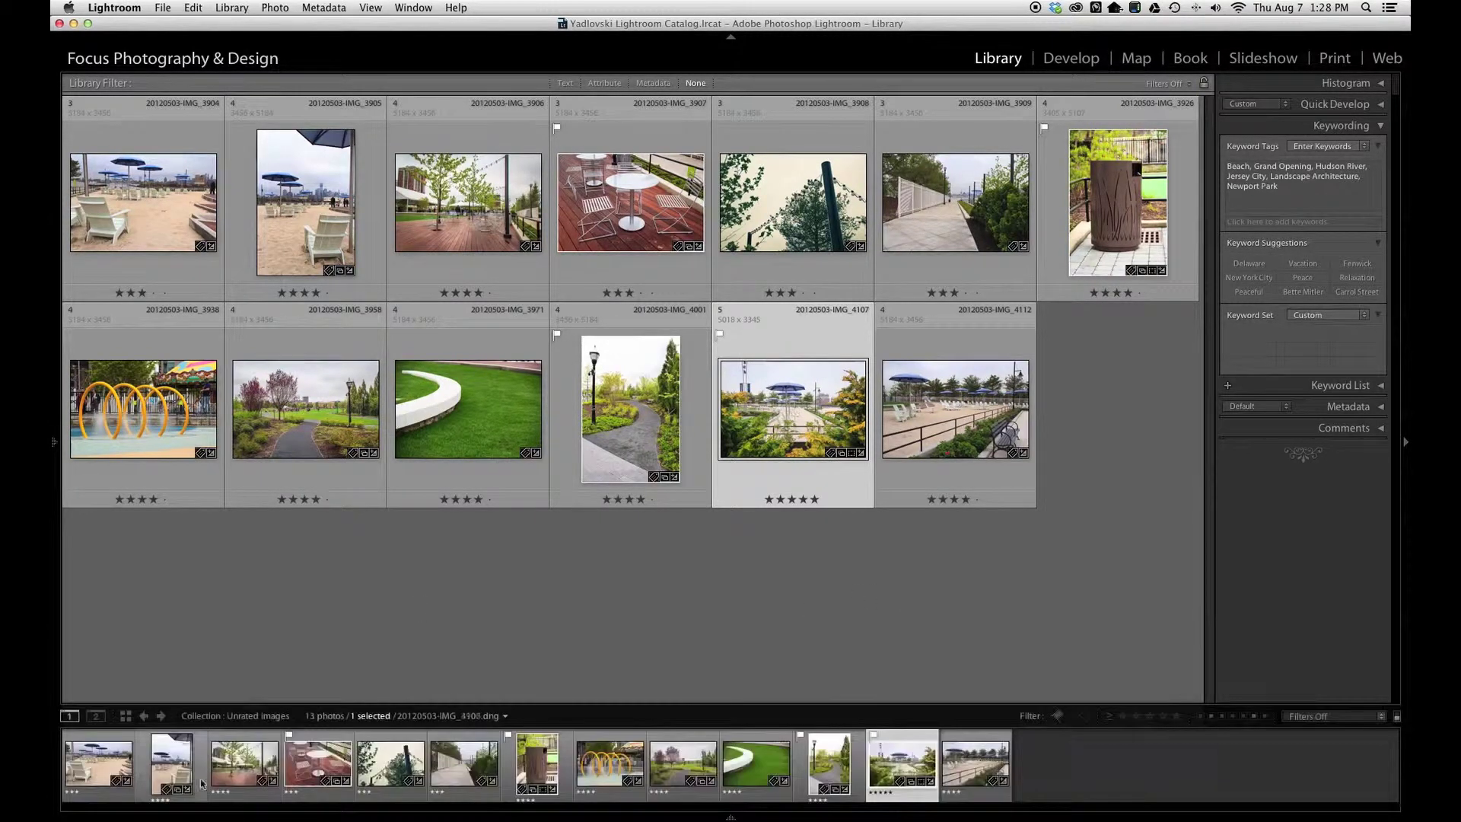
pyautogui.press('F6')
pyautogui.press('F6')
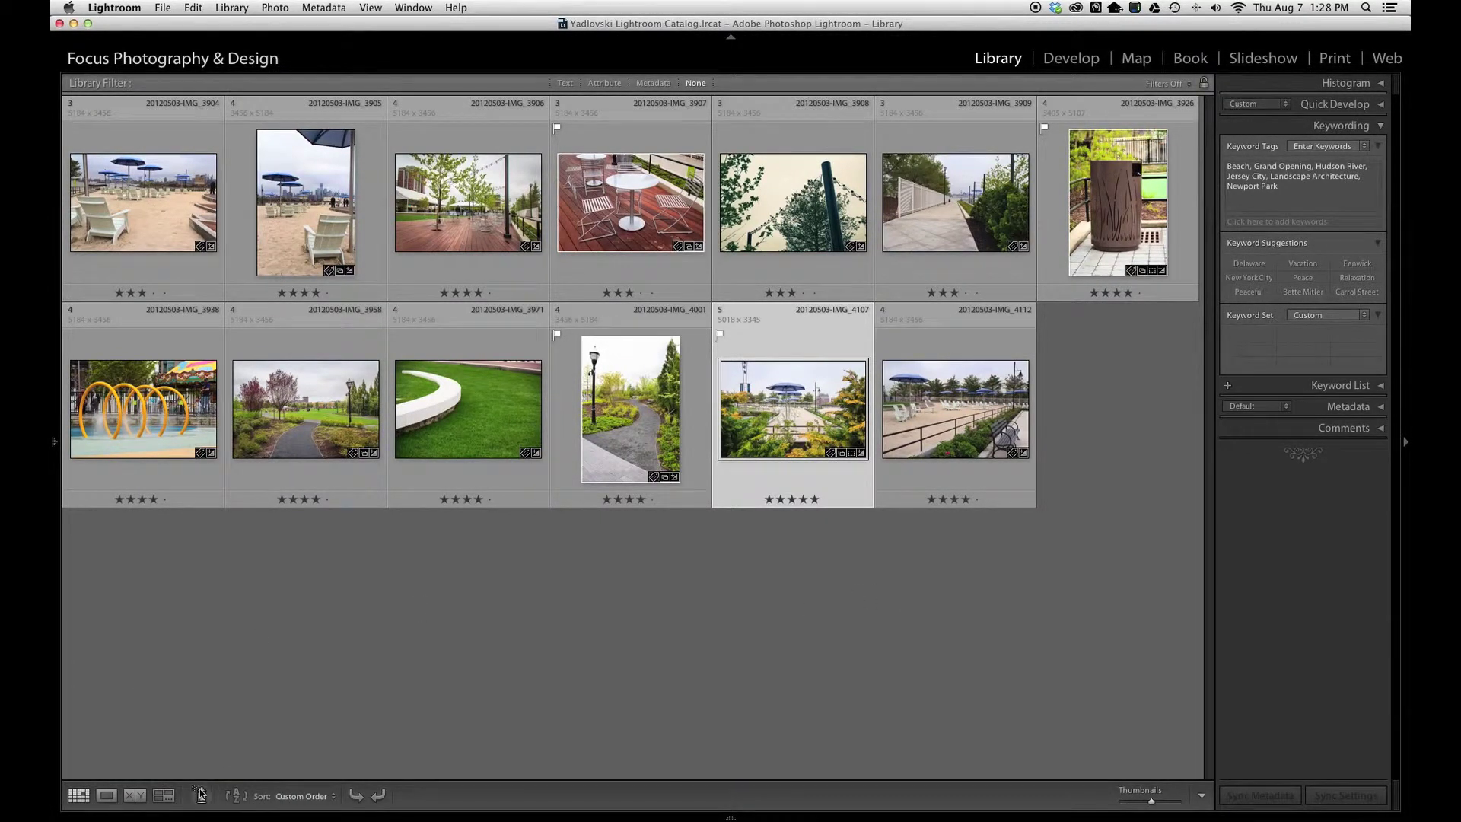
pyautogui.click(961, 420)
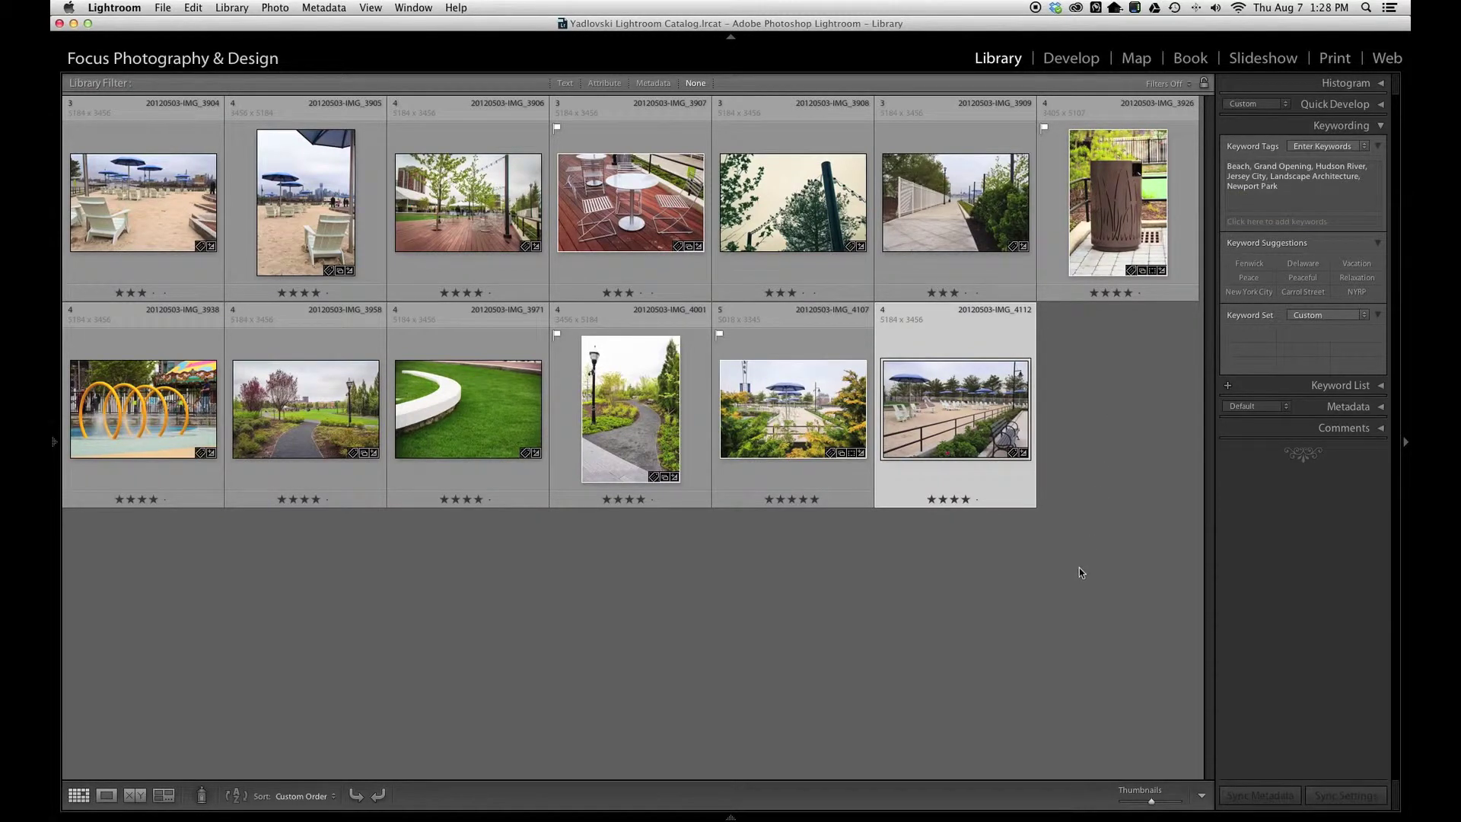
pyautogui.click(800, 417)
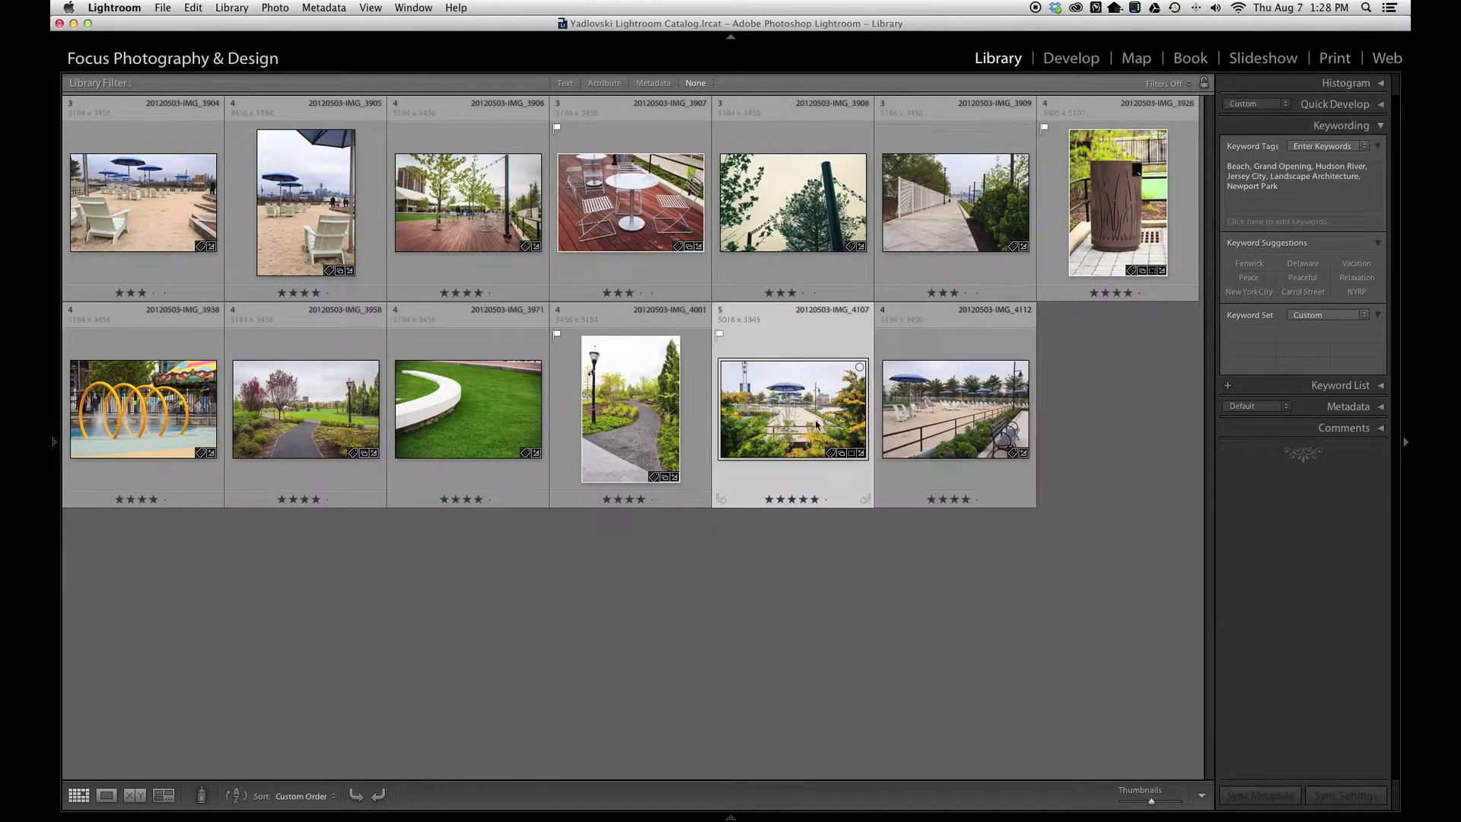
pyautogui.press('Left')
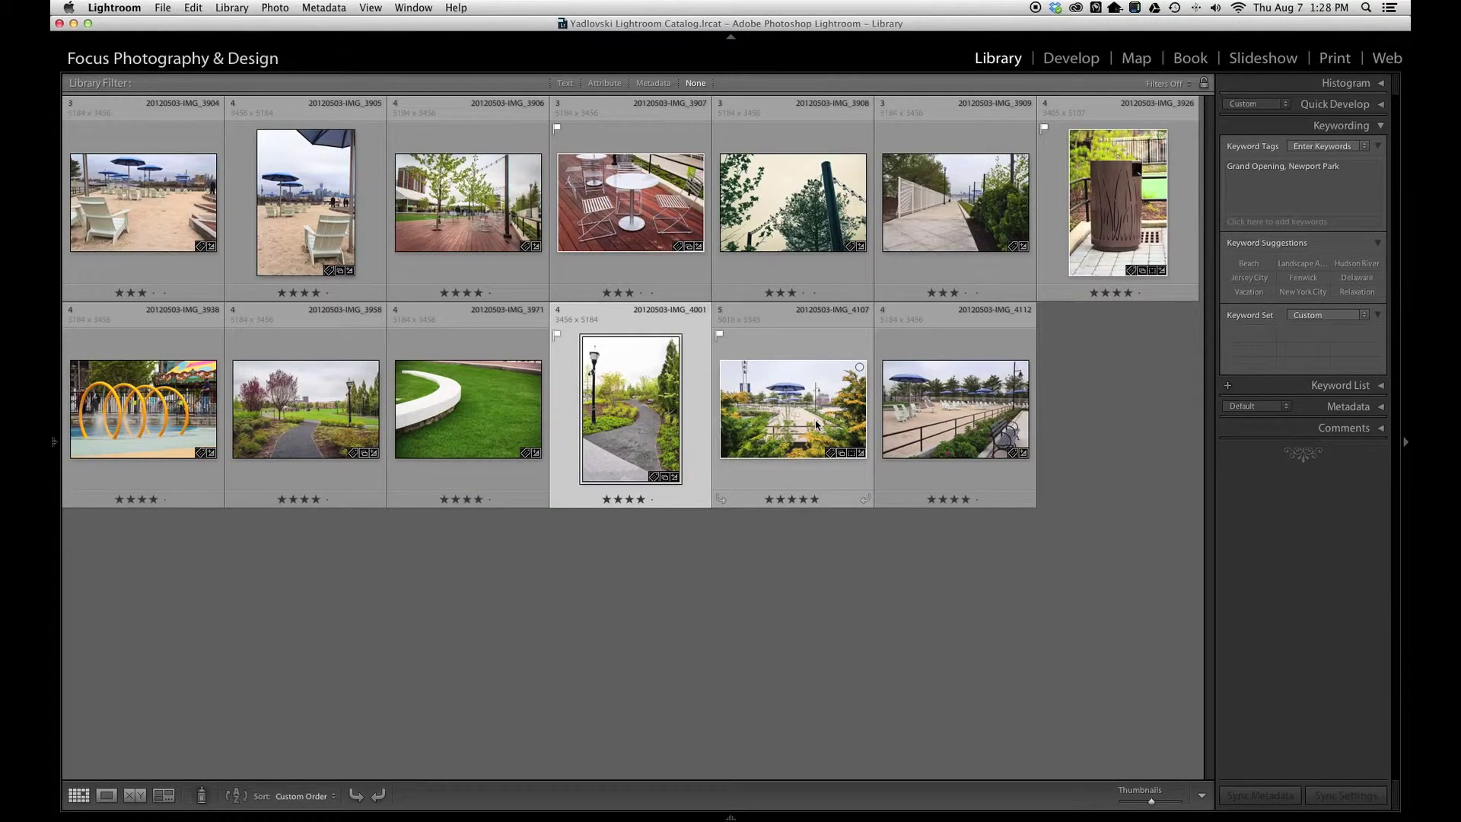
pyautogui.press('Right')
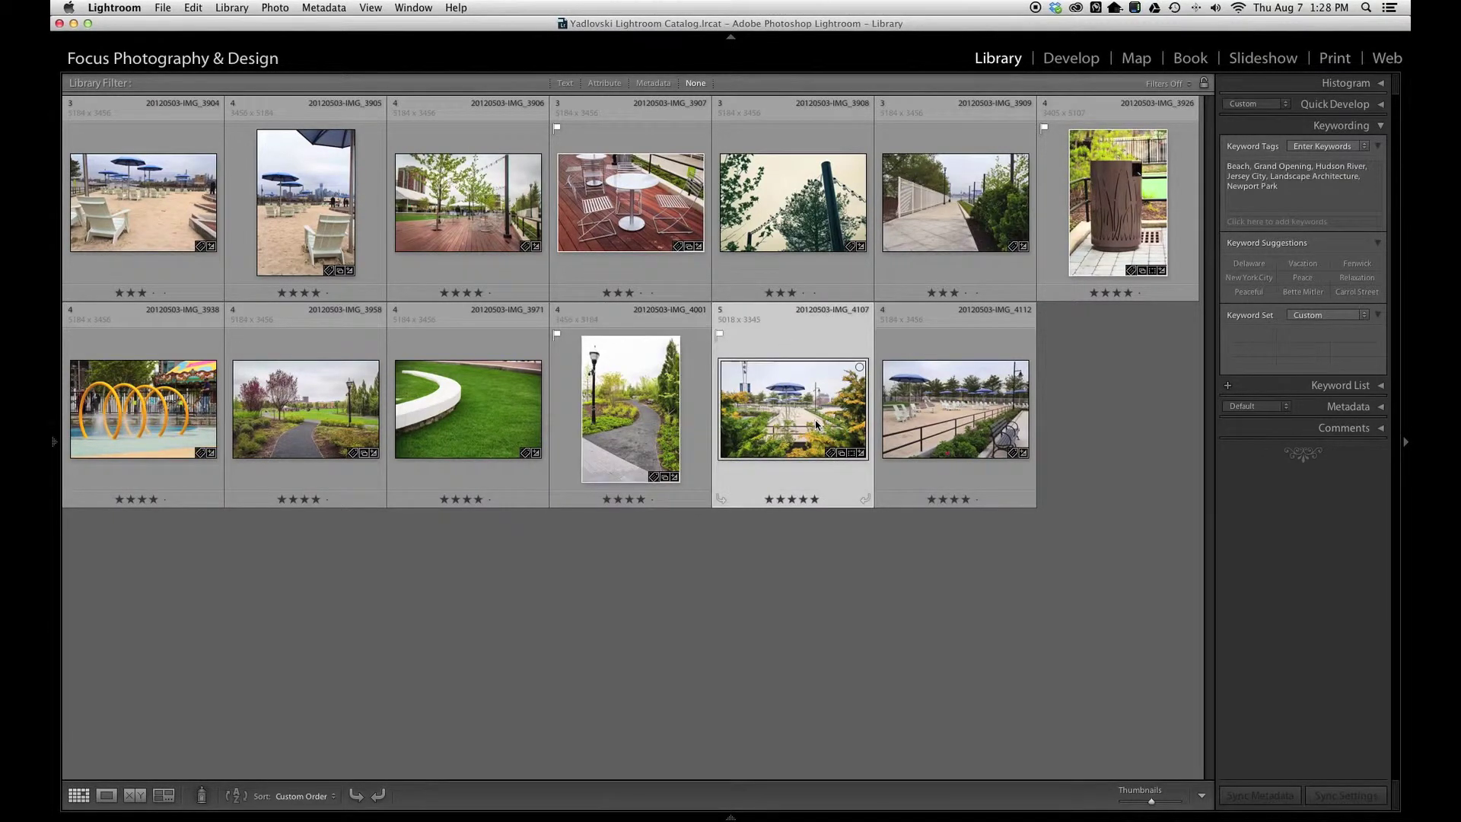
pyautogui.press('Right')
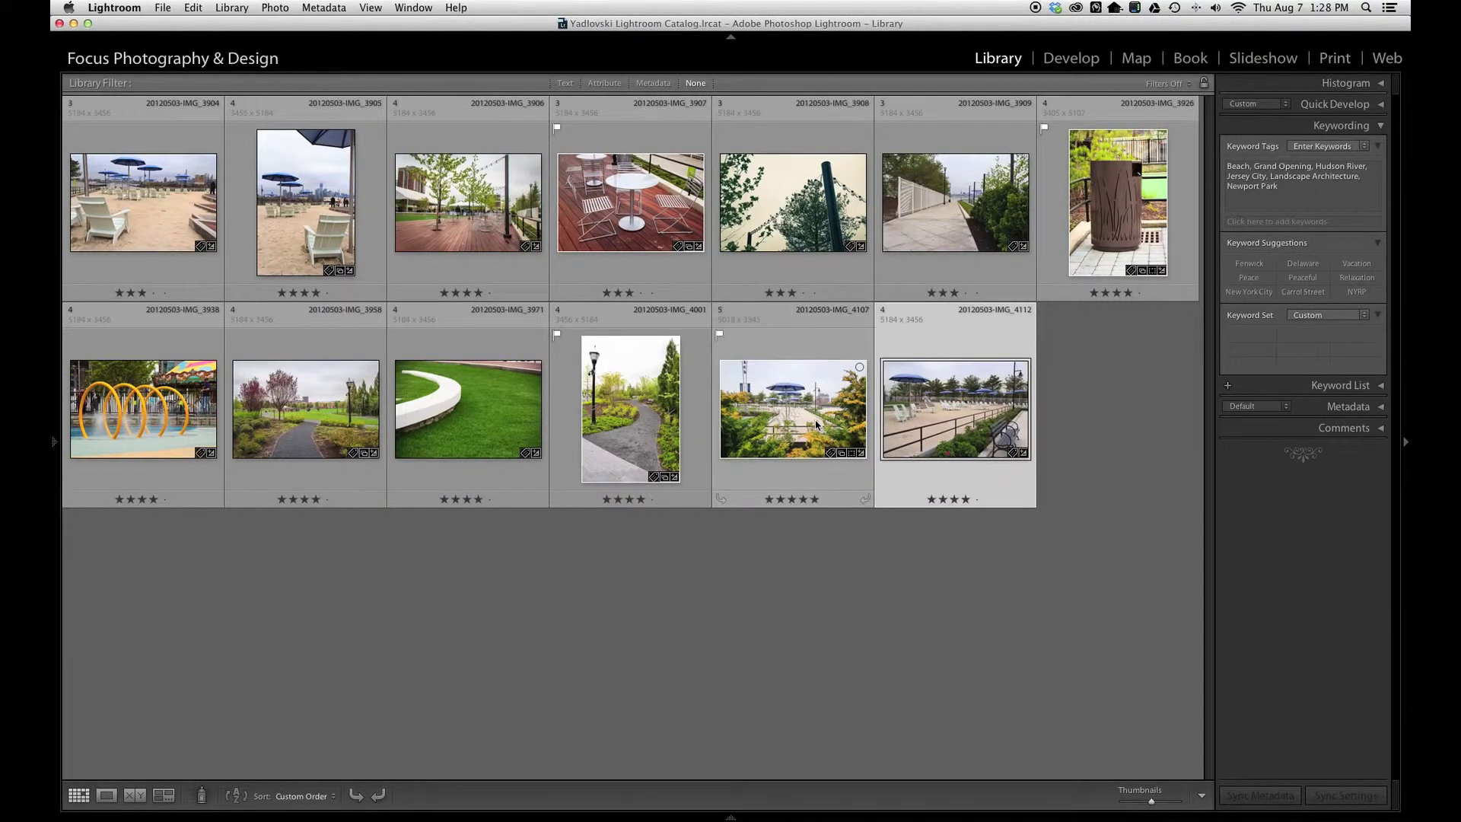